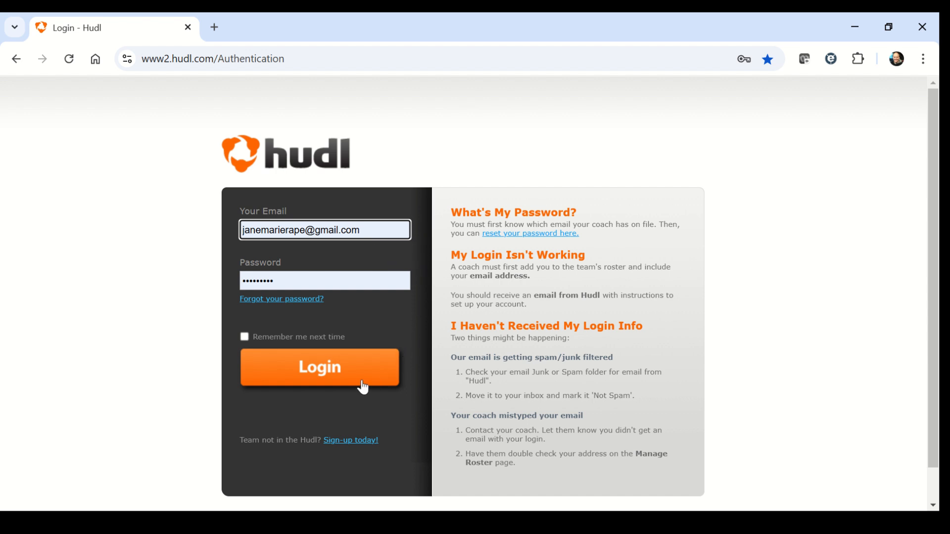
Step: Log in with the filled-in account credentials and open the Oakdale vs Tuscarora game video from the team library
click(319, 376)
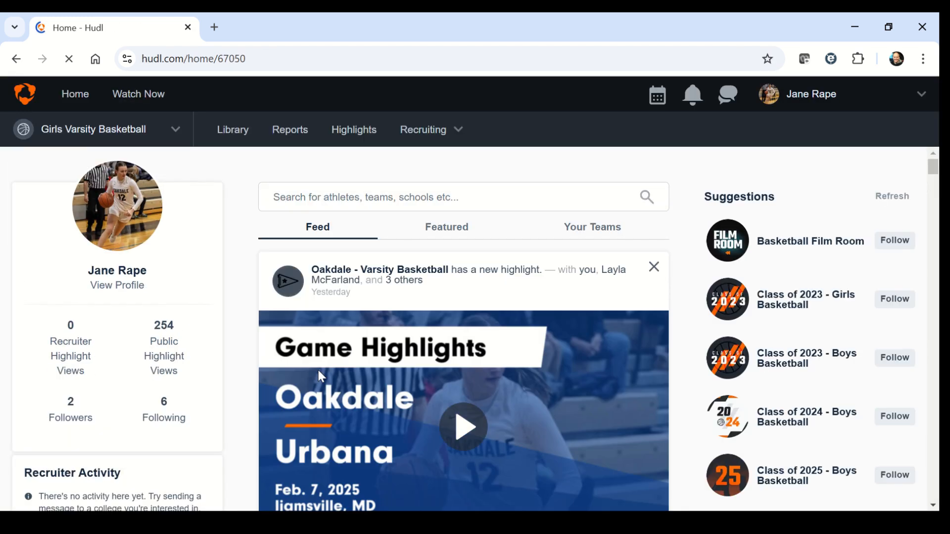
click(230, 141)
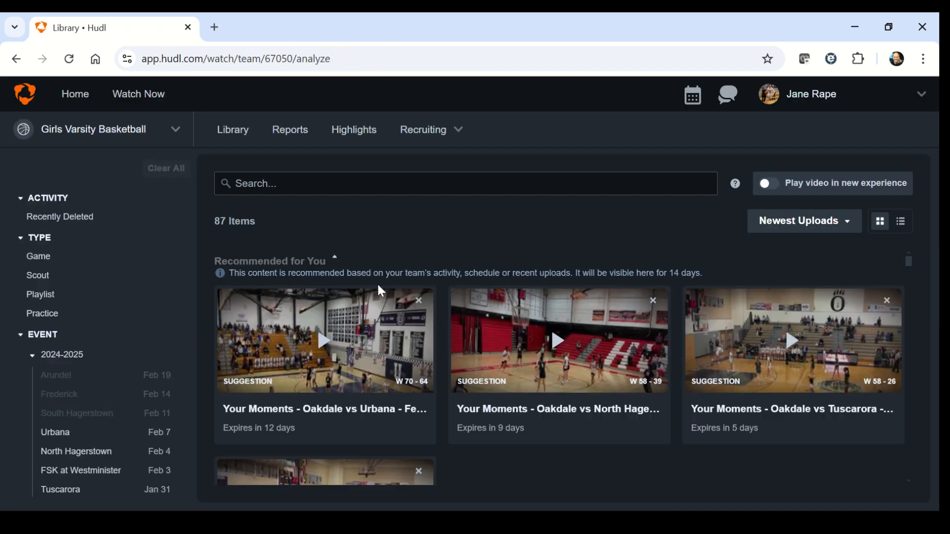
scroll(379, 295, down, 3)
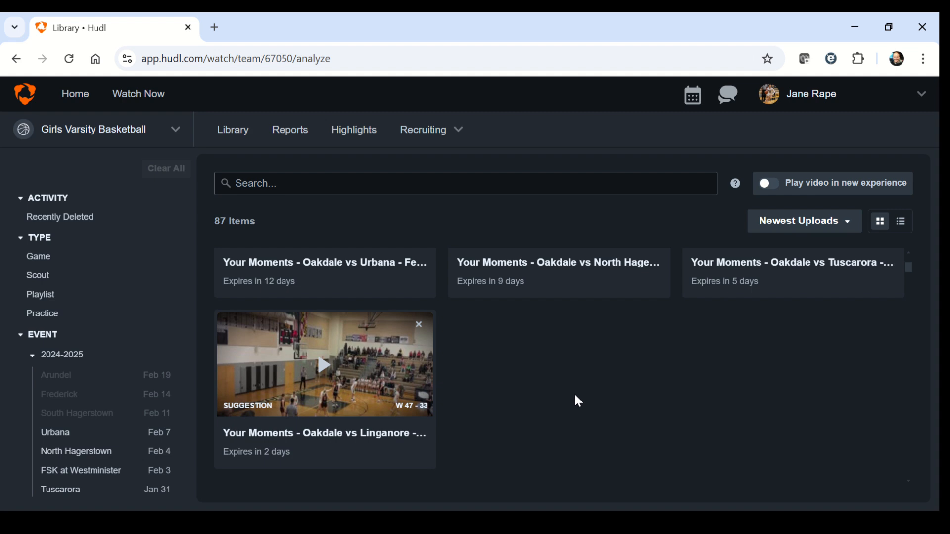
scroll(575, 396, down, 8)
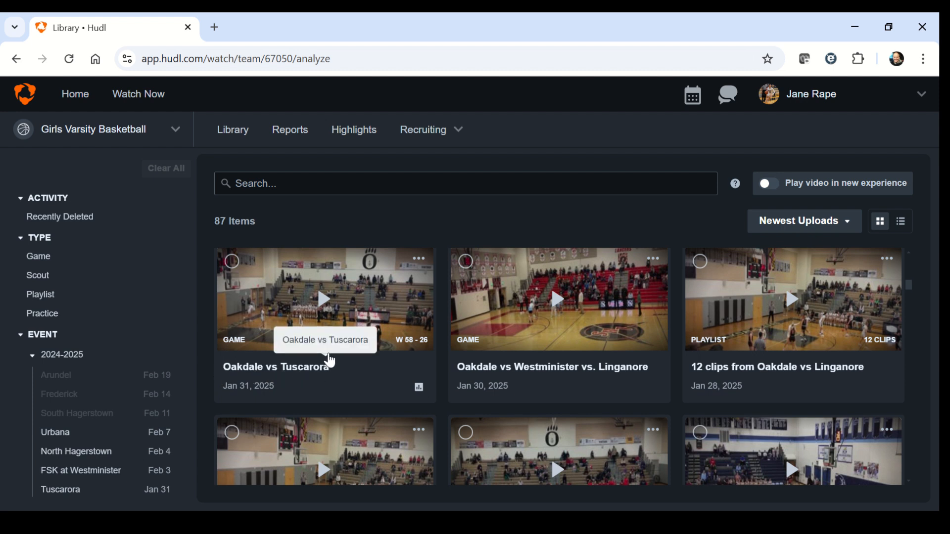
click(326, 305)
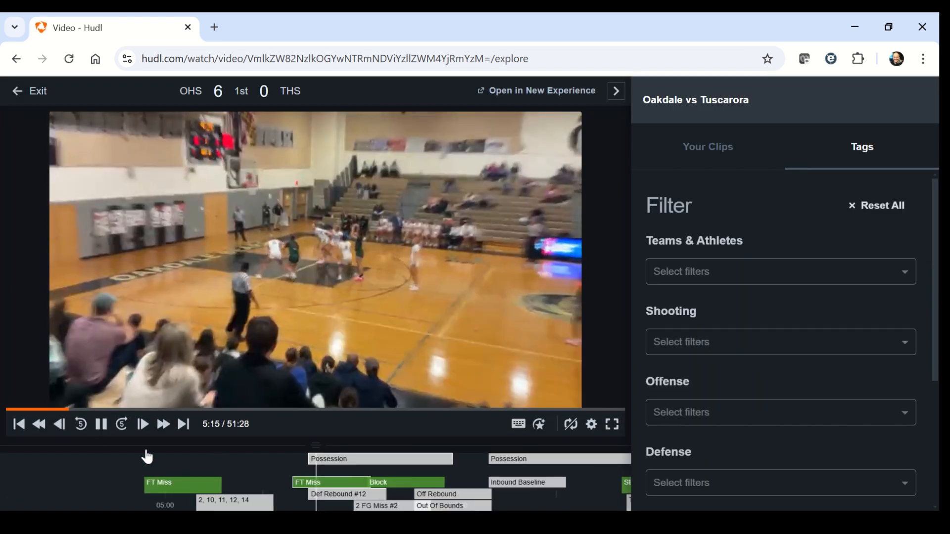
Step: Rewind the game video to its beginning and pause it there
click(9, 408)
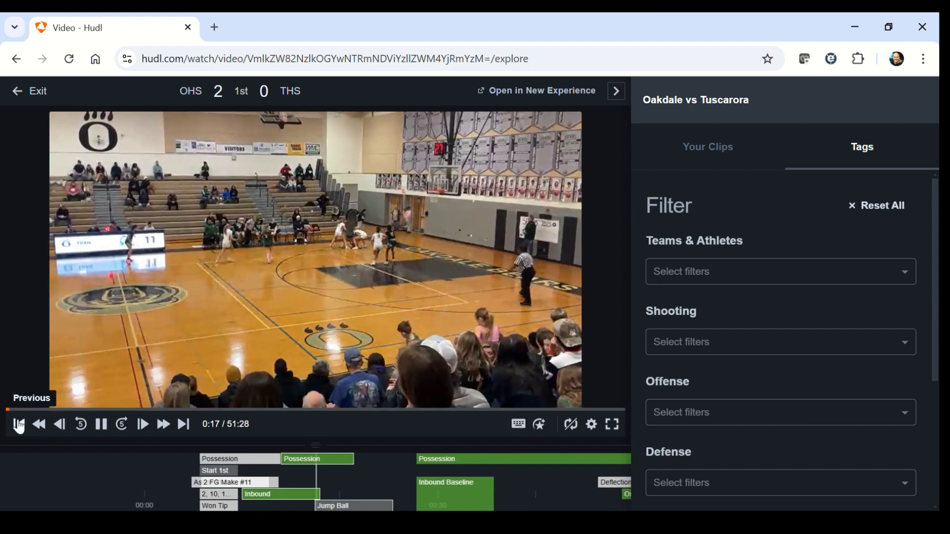
click(18, 424)
click(18, 424)
click(19, 424)
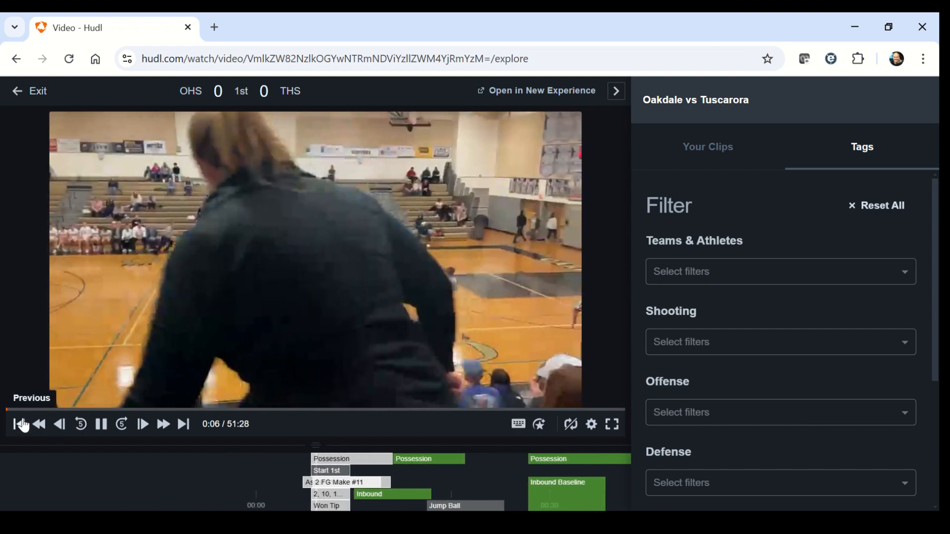
click(101, 424)
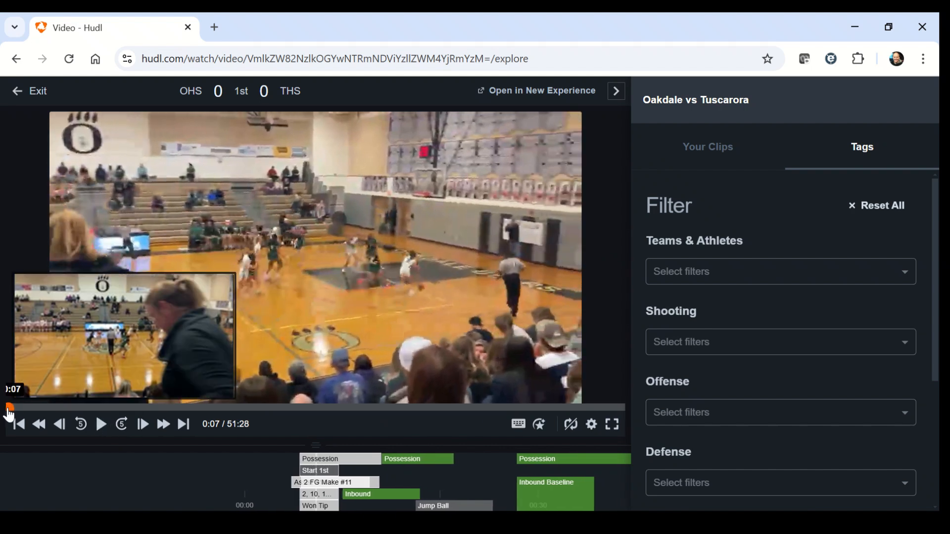
click(3, 411)
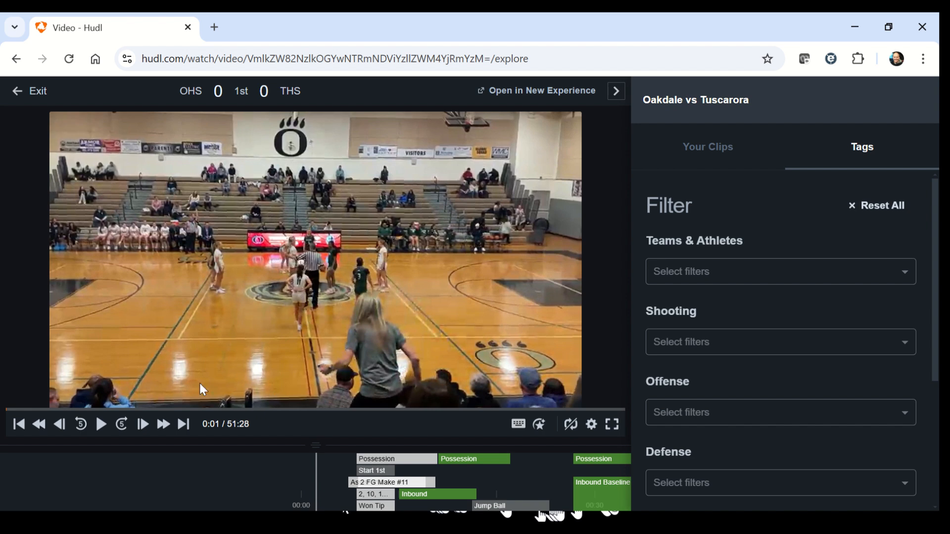
Step: Play the opening possession, pause it after the first basket, and jump back to the 2 FG Make #11 tag on the timeline
click(101, 425)
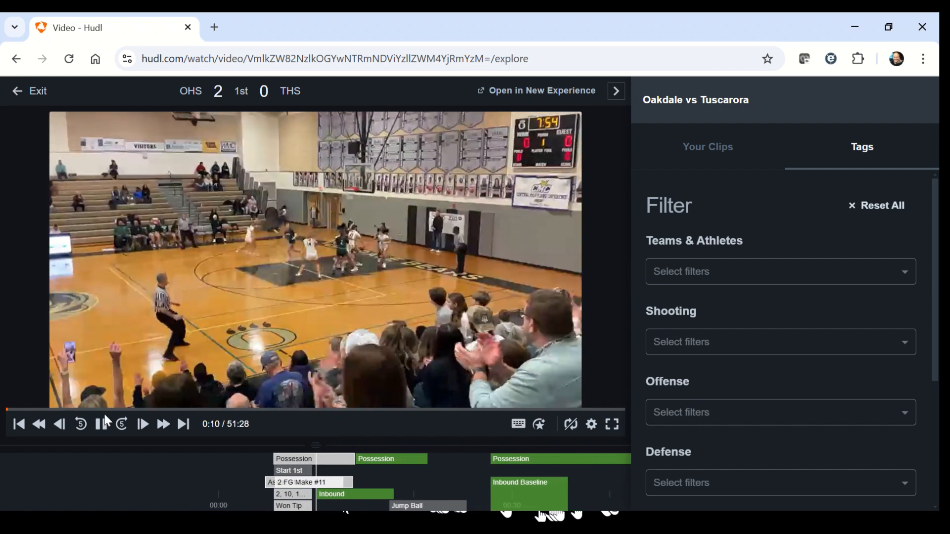
click(101, 424)
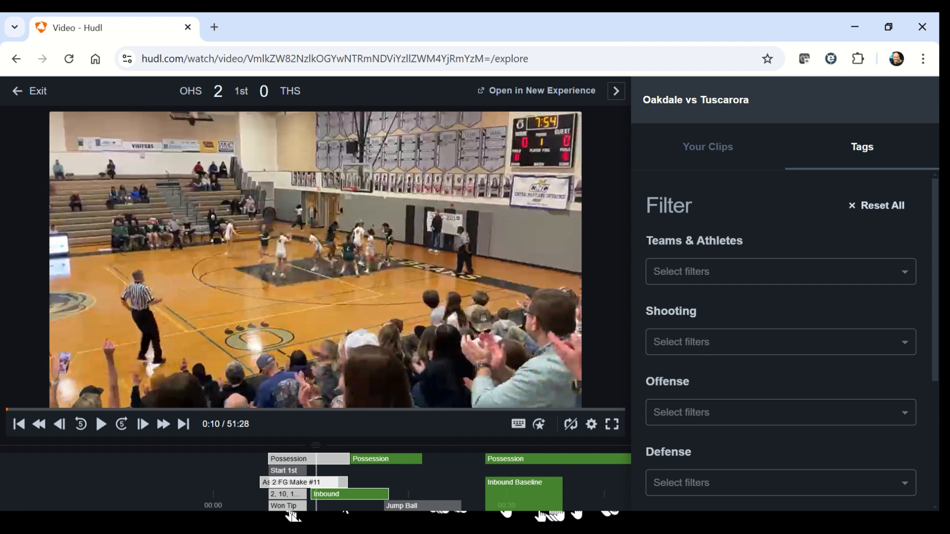
click(266, 483)
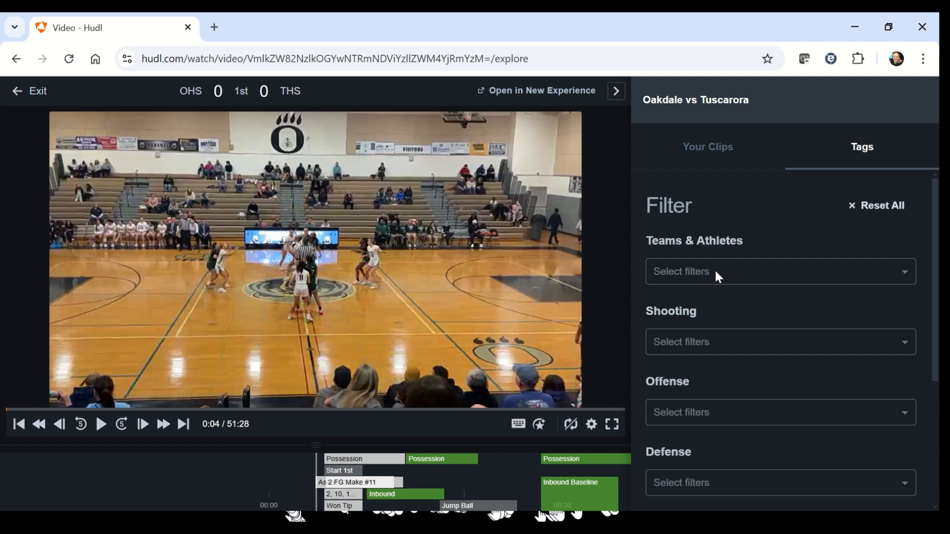
Step: Filter the game tags to athlete #12 with the shooting types 2FG Makes and 3FG Makes
click(733, 274)
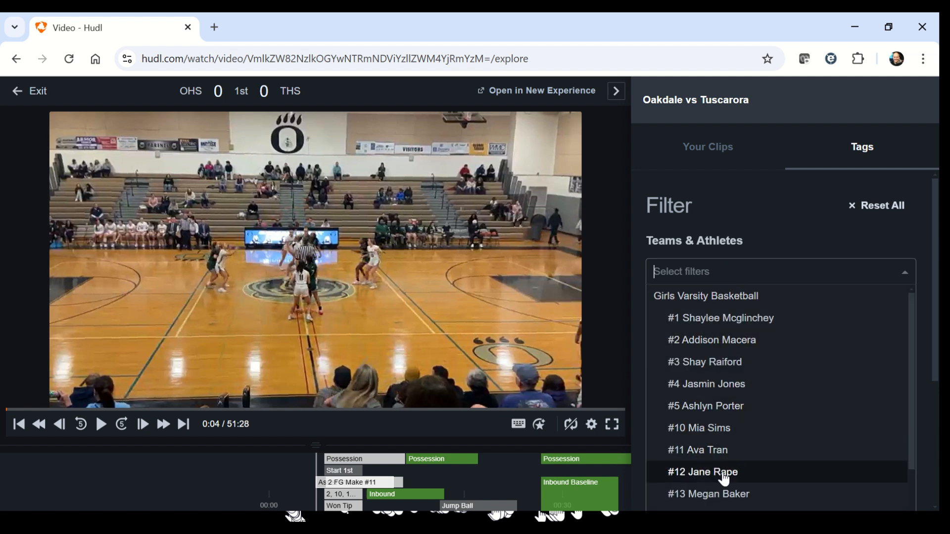
click(723, 474)
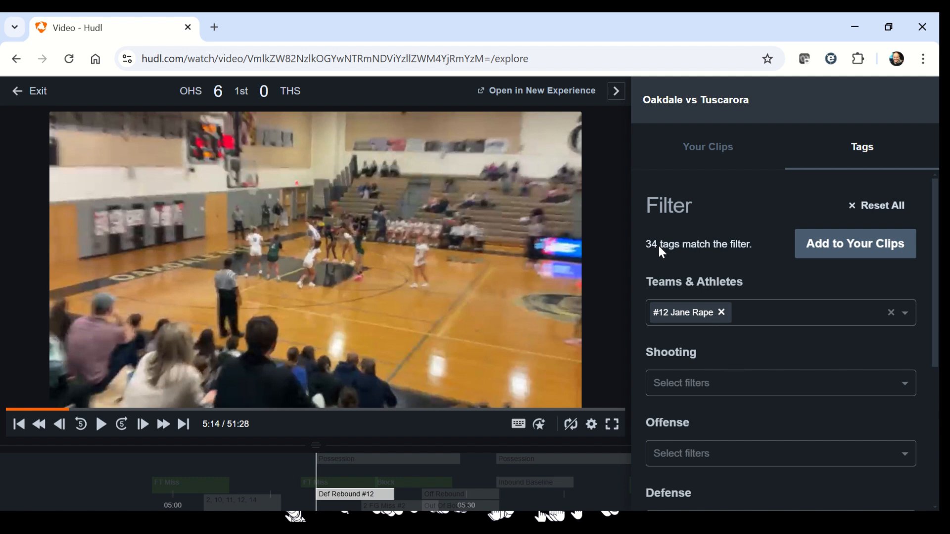
scroll(711, 408, down, 1)
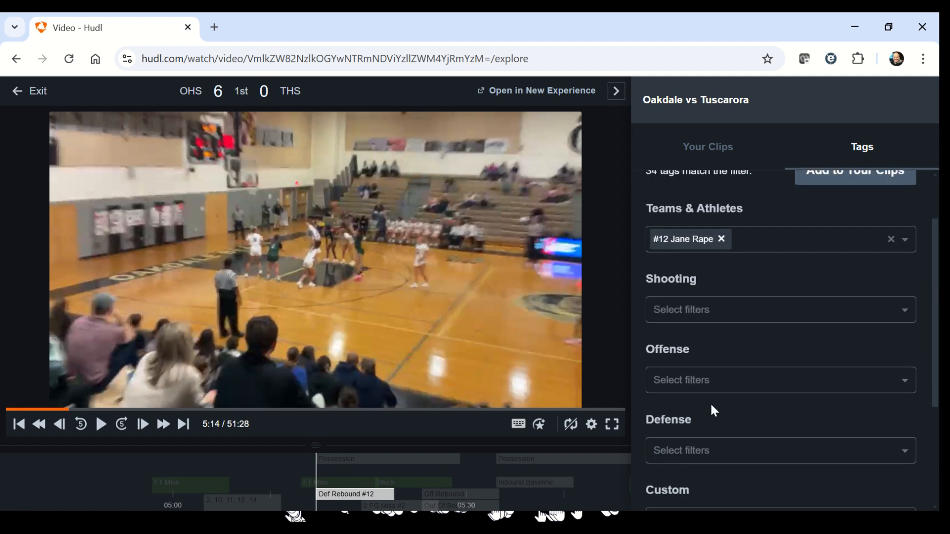
click(674, 318)
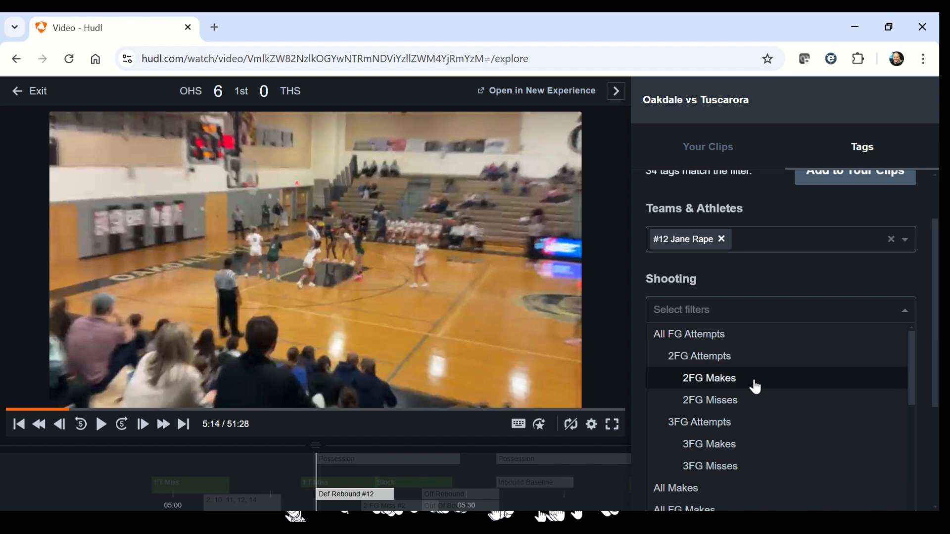
click(698, 382)
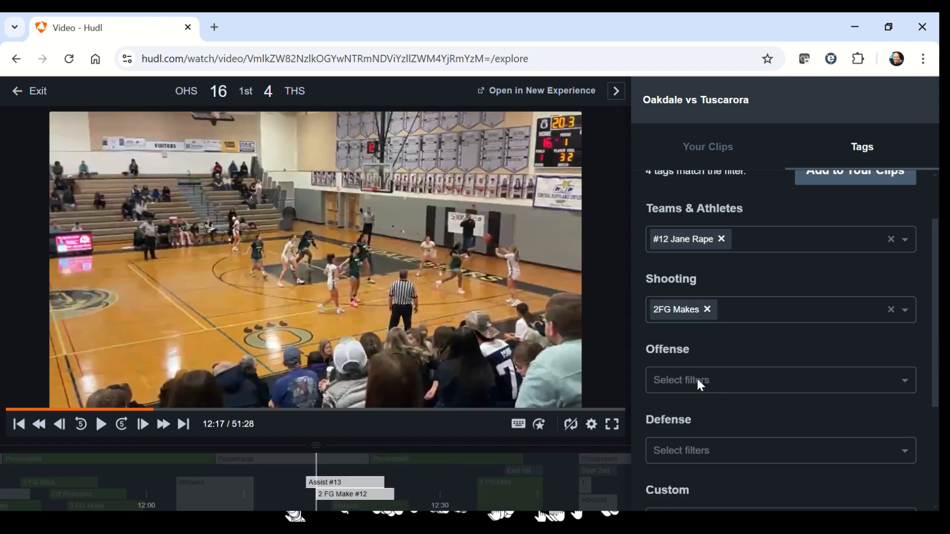
click(753, 319)
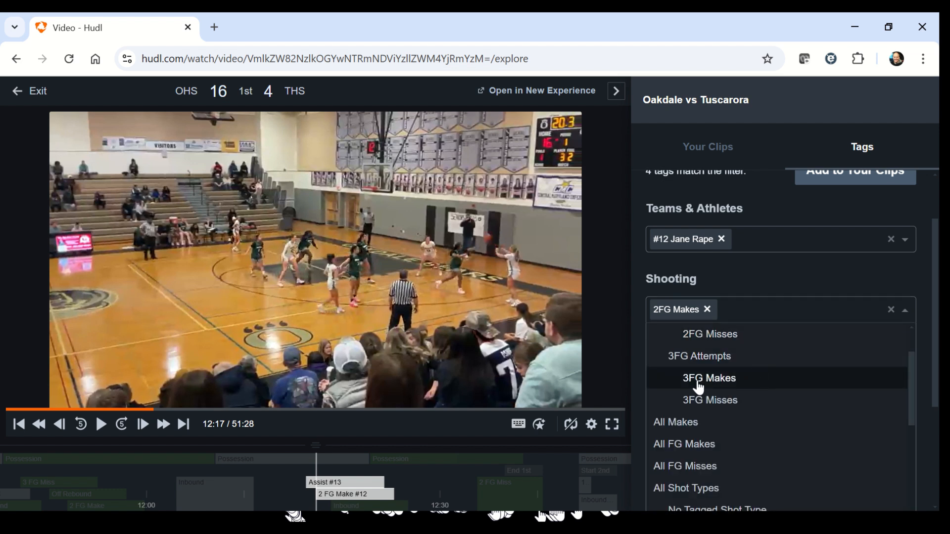
click(698, 379)
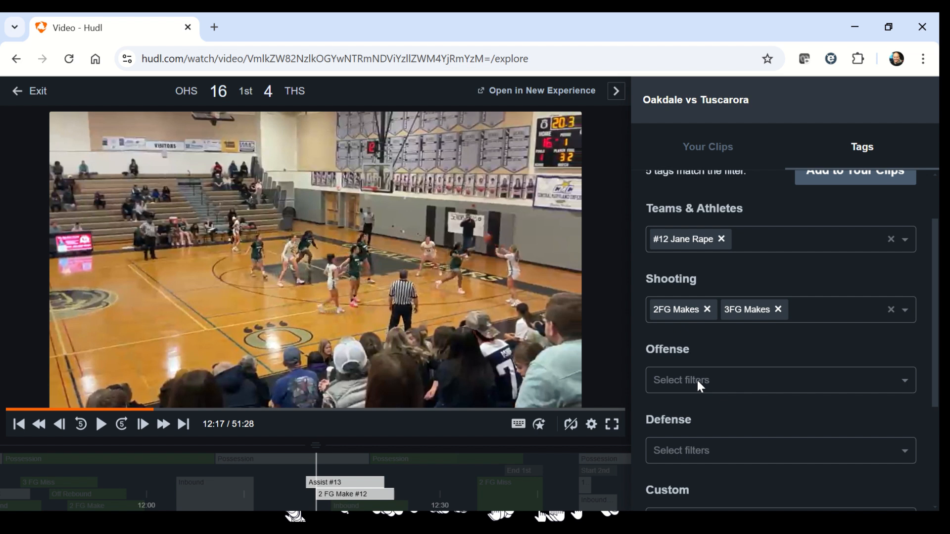
scroll(702, 316, up, 2)
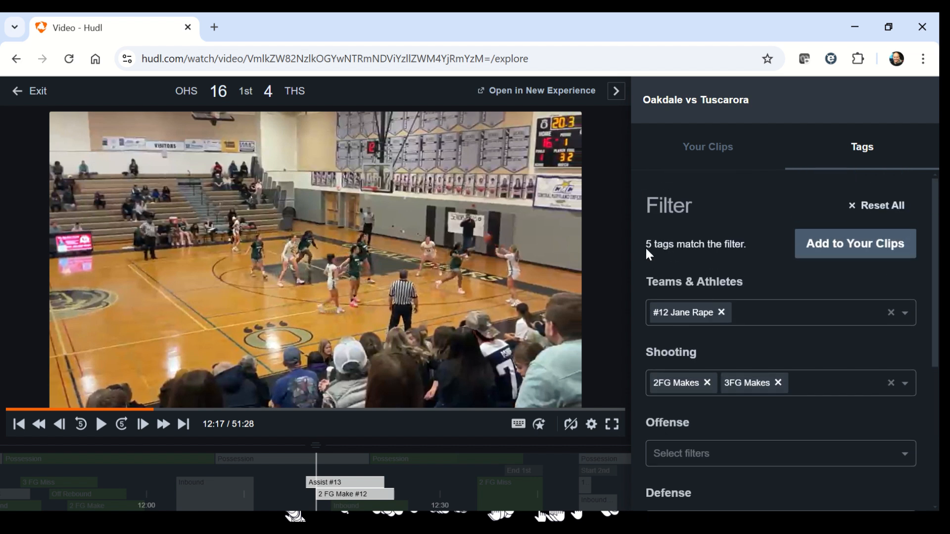
Step: Examine the tag types offered by the Offense and Defense filters without choosing any
scroll(758, 271, down, 2)
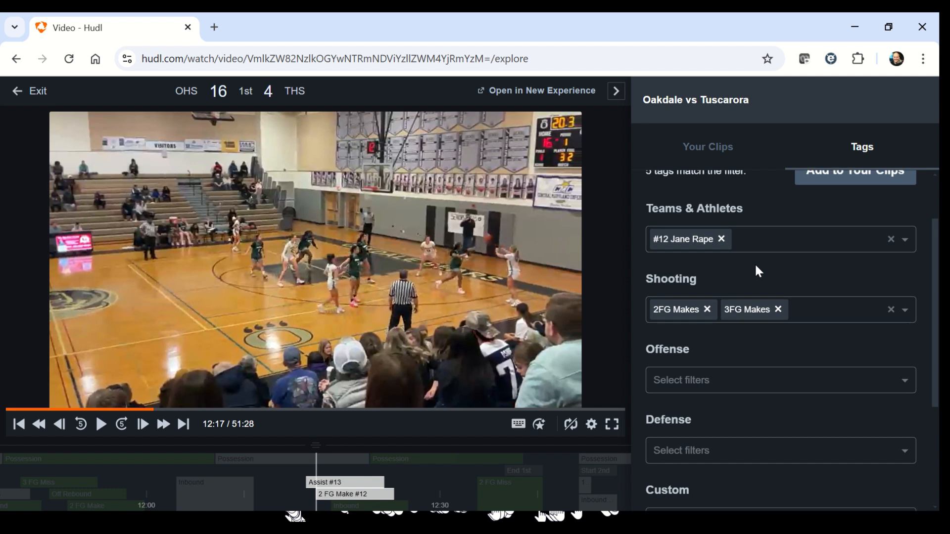
scroll(728, 314, down, 2)
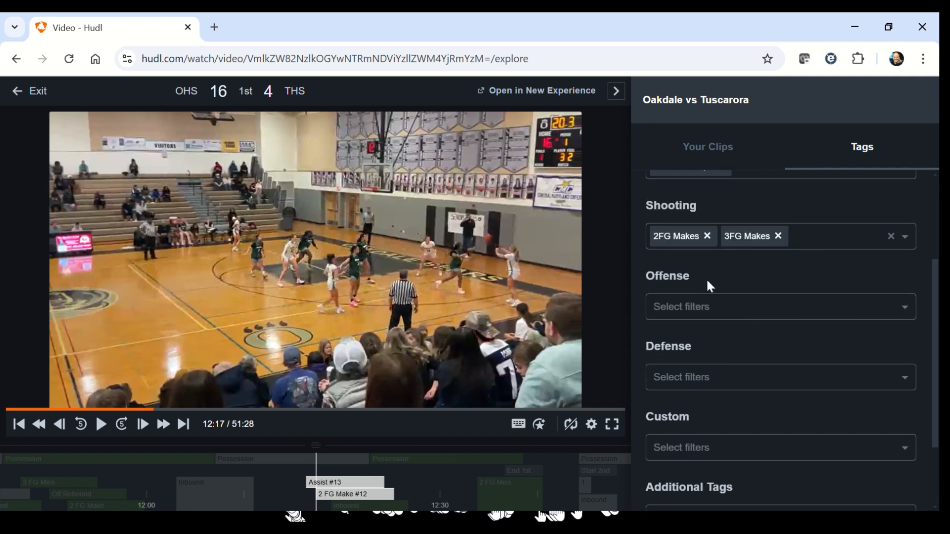
click(670, 313)
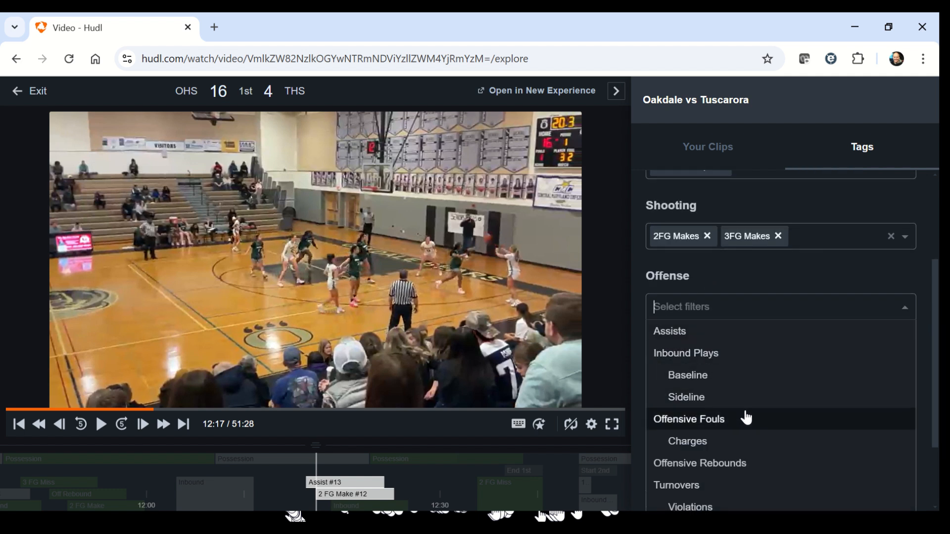
scroll(720, 474, down, 1)
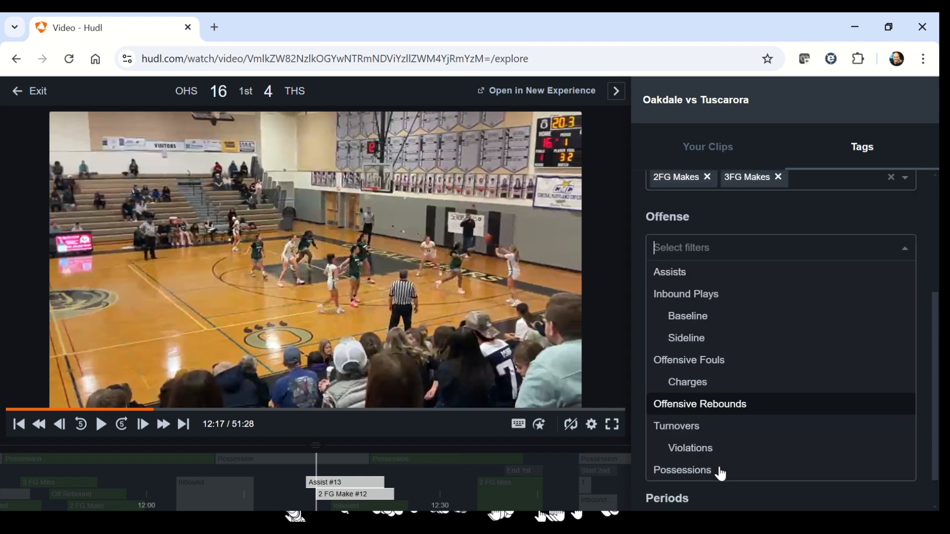
scroll(719, 474, down, 1)
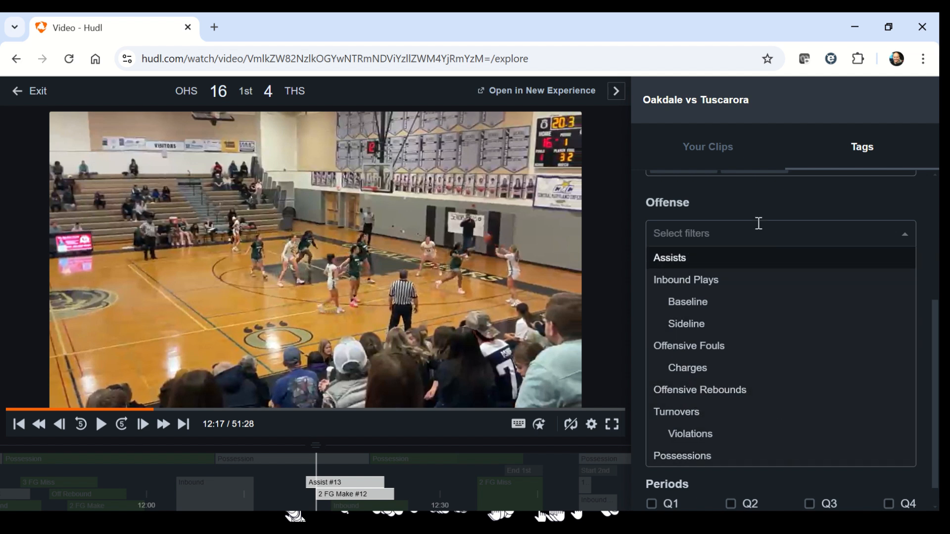
click(756, 204)
click(711, 307)
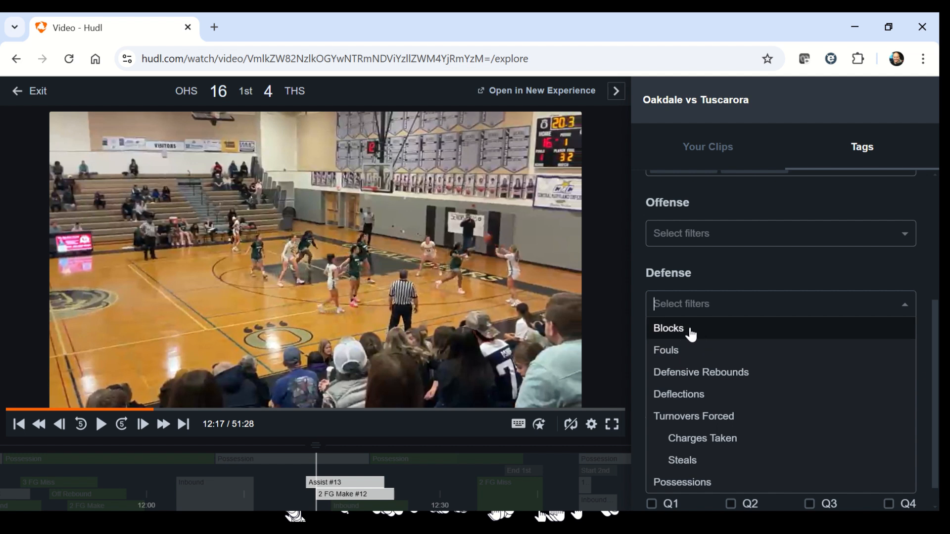
click(758, 197)
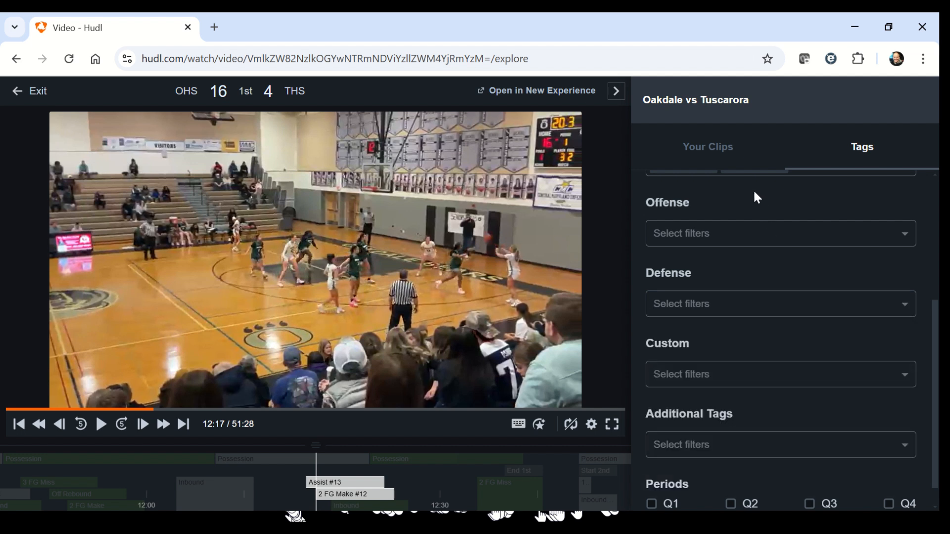
Step: Add the tags matching the filter to Your Clips and show the clip list
scroll(764, 218, up, 3)
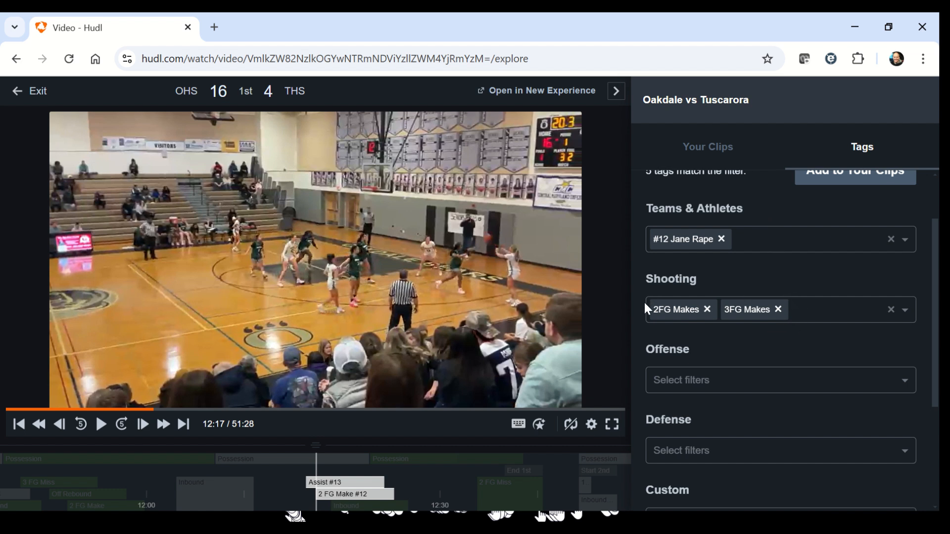
scroll(800, 308, up, 2)
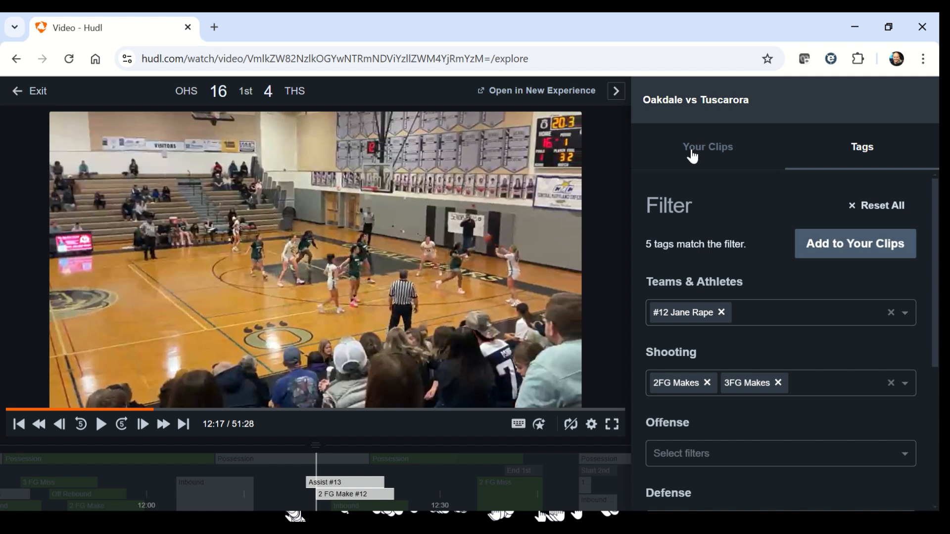
click(849, 247)
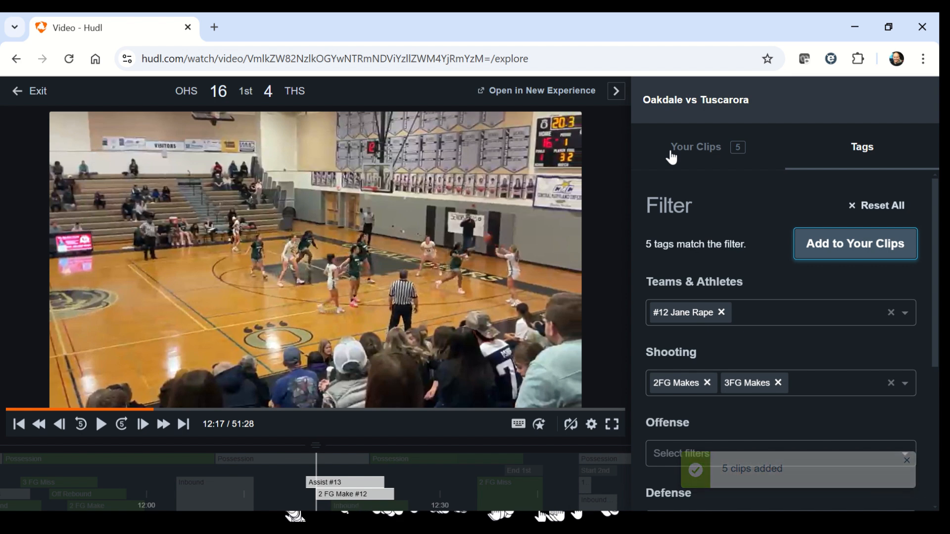
click(672, 156)
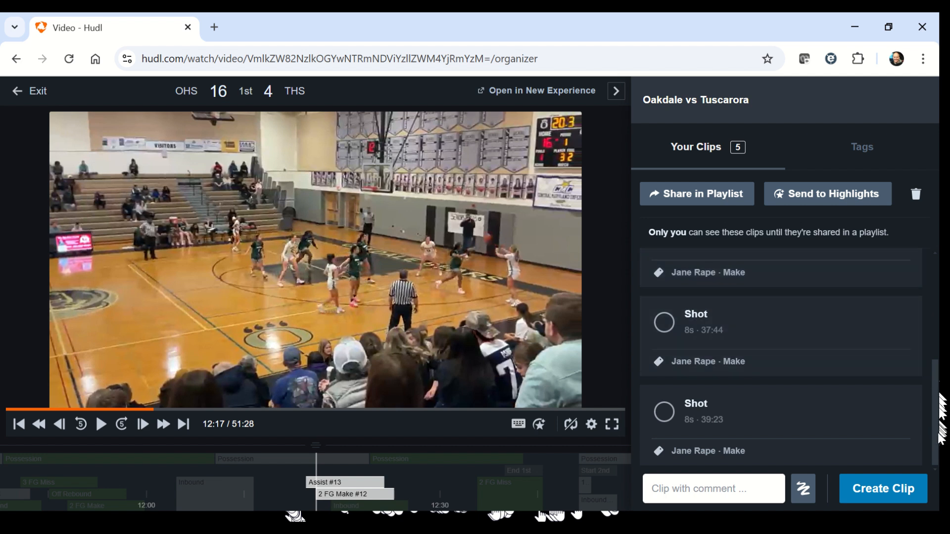
Step: Open the first Shot clip for editing and trim it to run from 12:16 to about 12:23, playing it back to check
drag(939, 439, 930, 258)
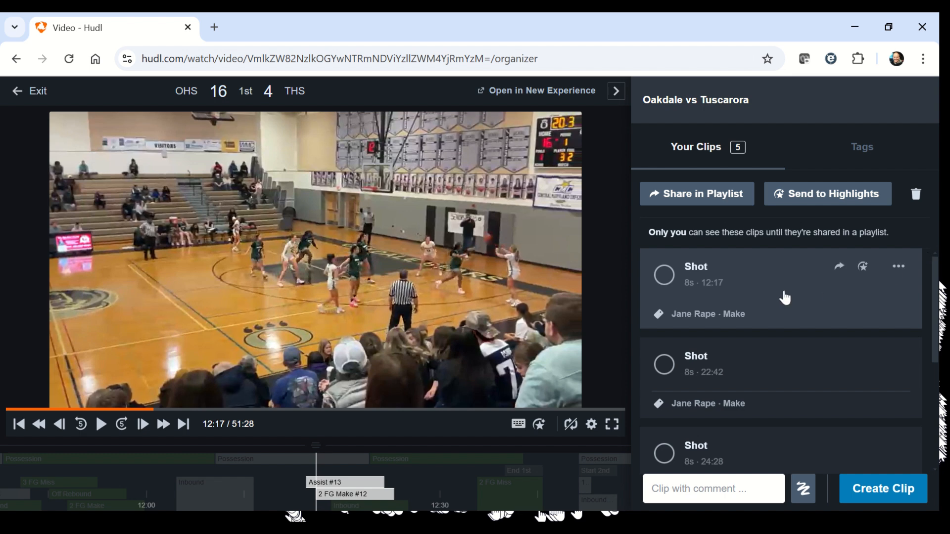
click(753, 288)
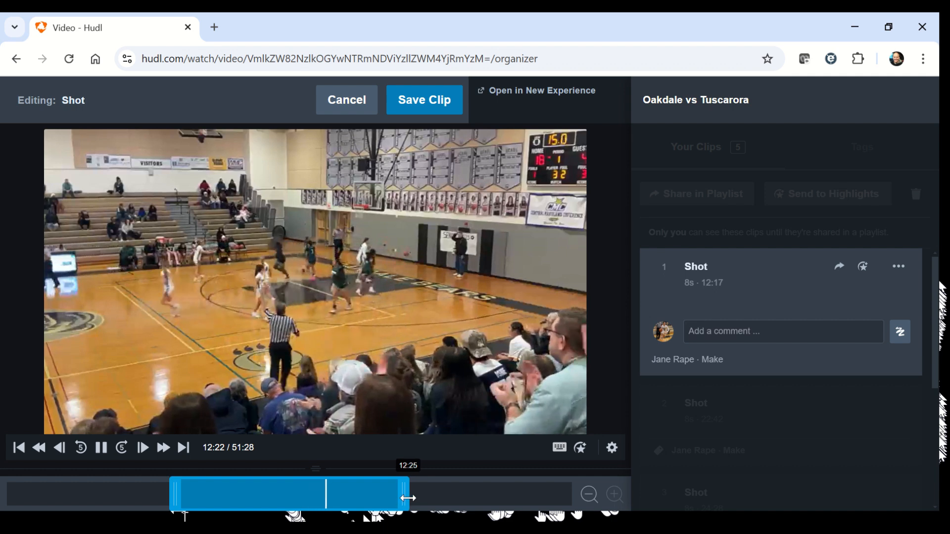
drag(406, 499, 357, 502)
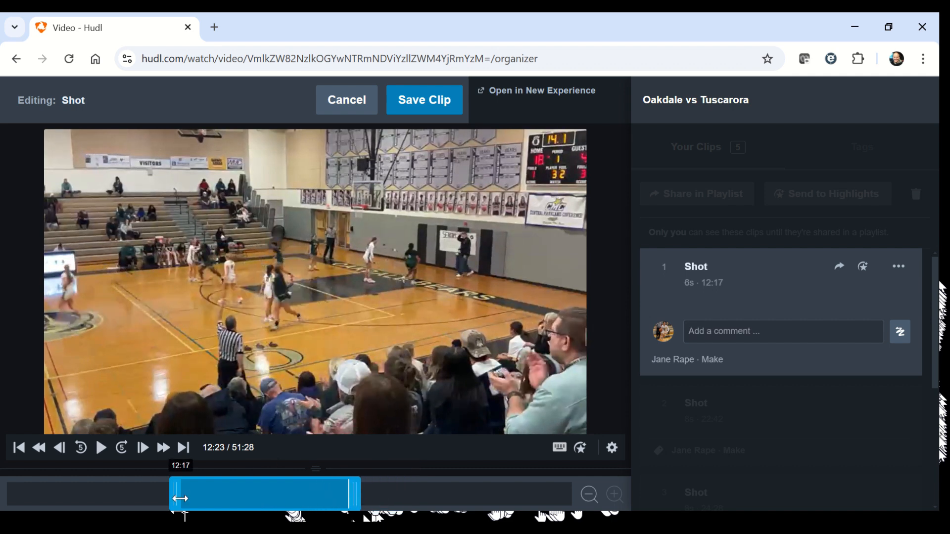
drag(150, 495, 142, 496)
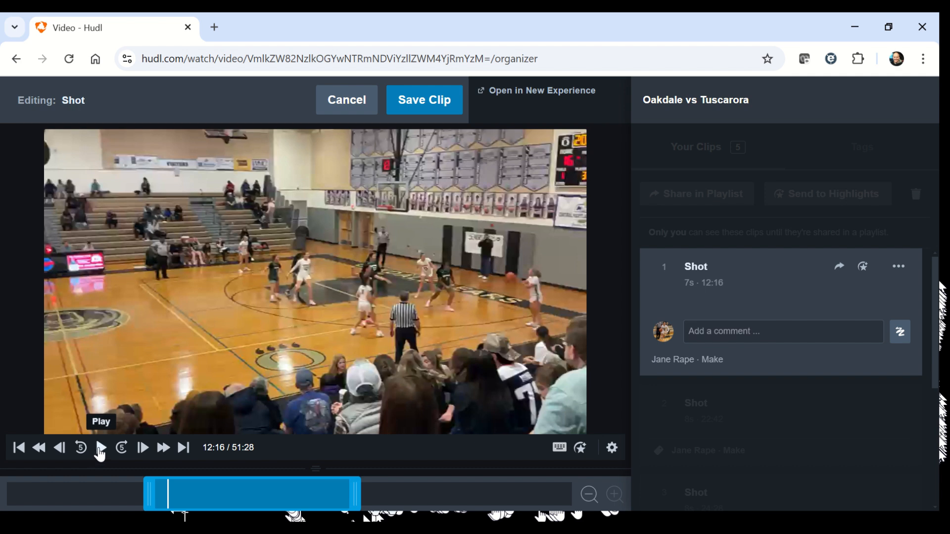
click(101, 448)
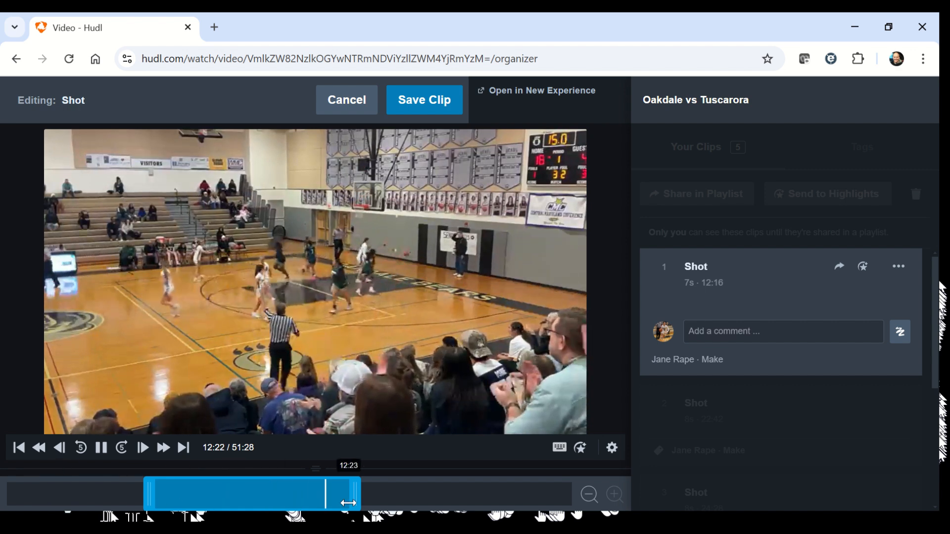
drag(348, 503, 346, 495)
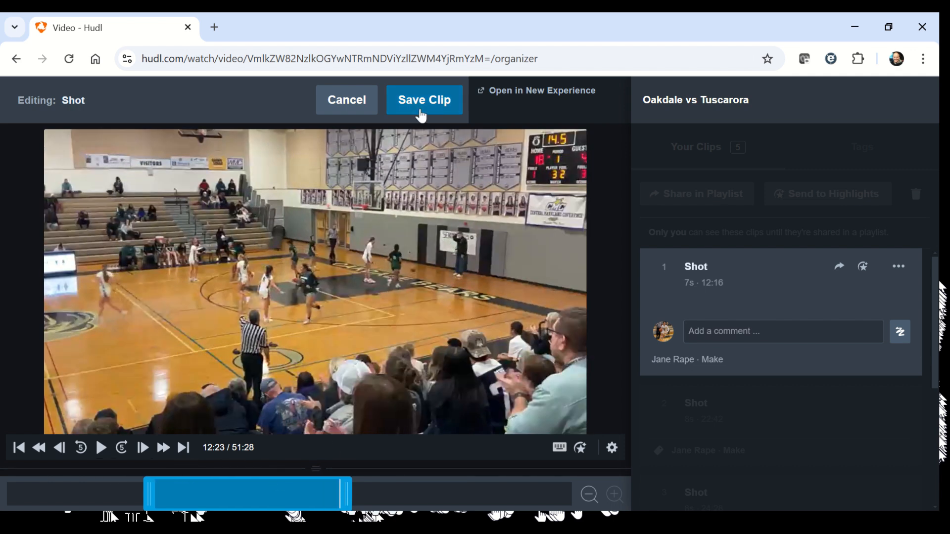
Step: Rename the first clip as layup and save it
click(703, 269)
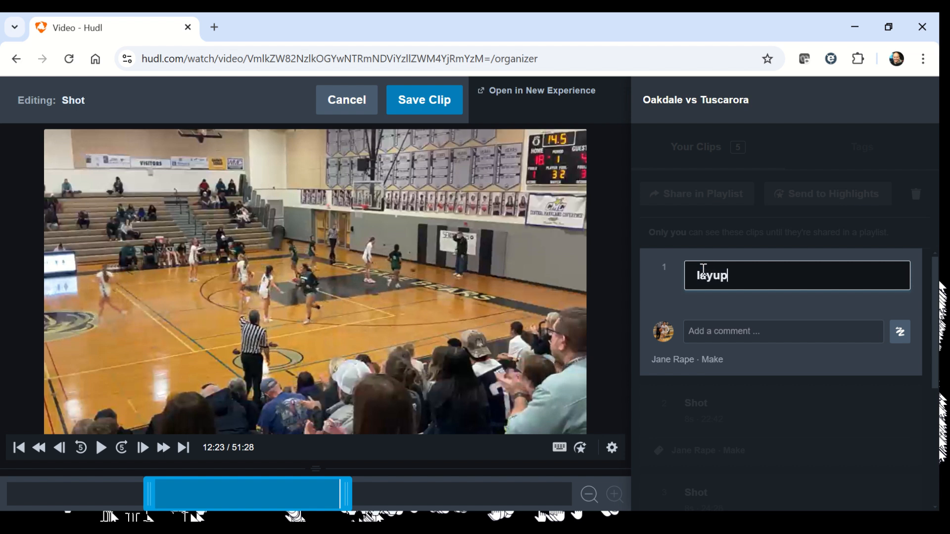
click(717, 319)
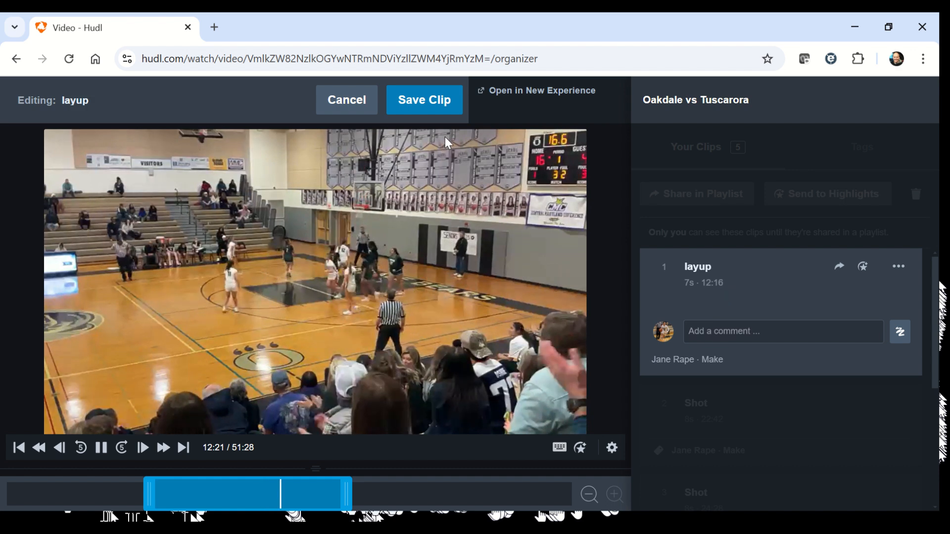
click(422, 109)
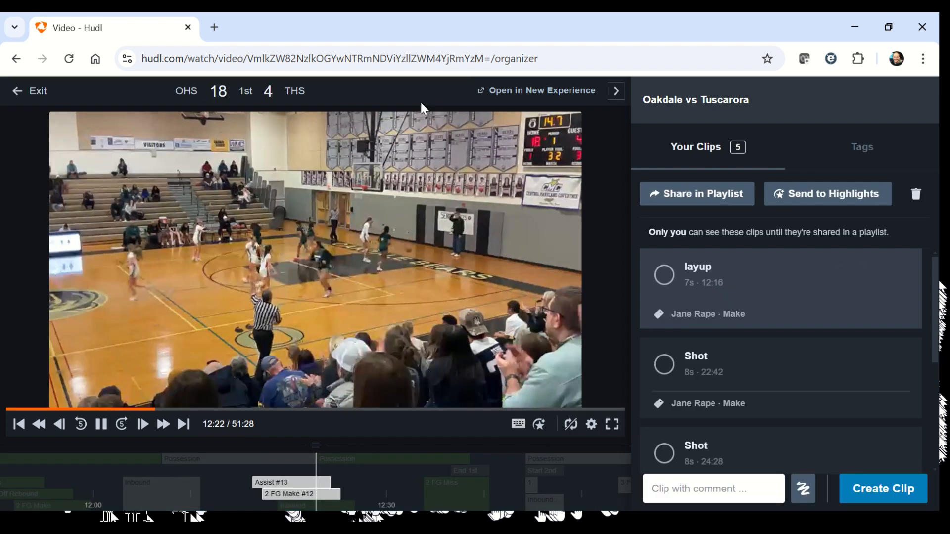
Step: Open the Shot clip at 22:42 for editing and rename it as Fast Break
click(786, 383)
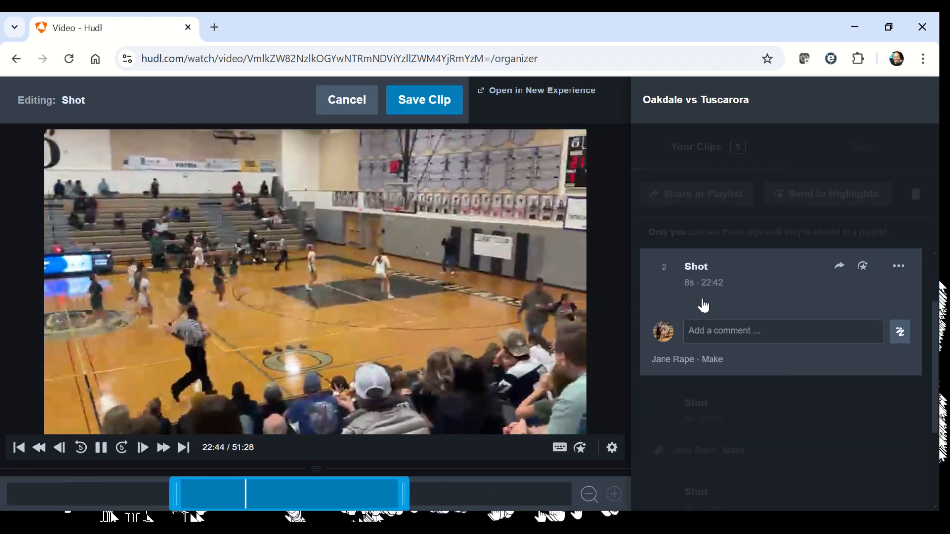
click(687, 269)
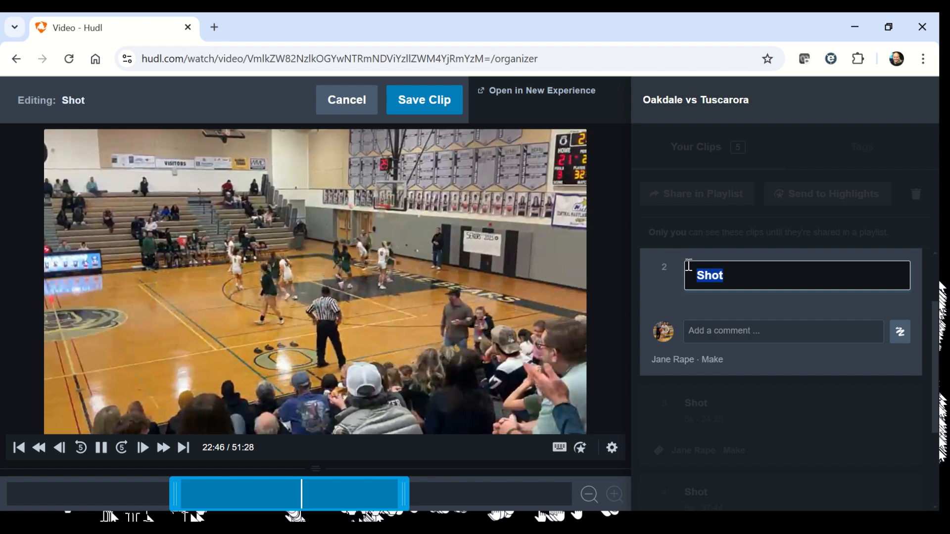
text(Fast Break)
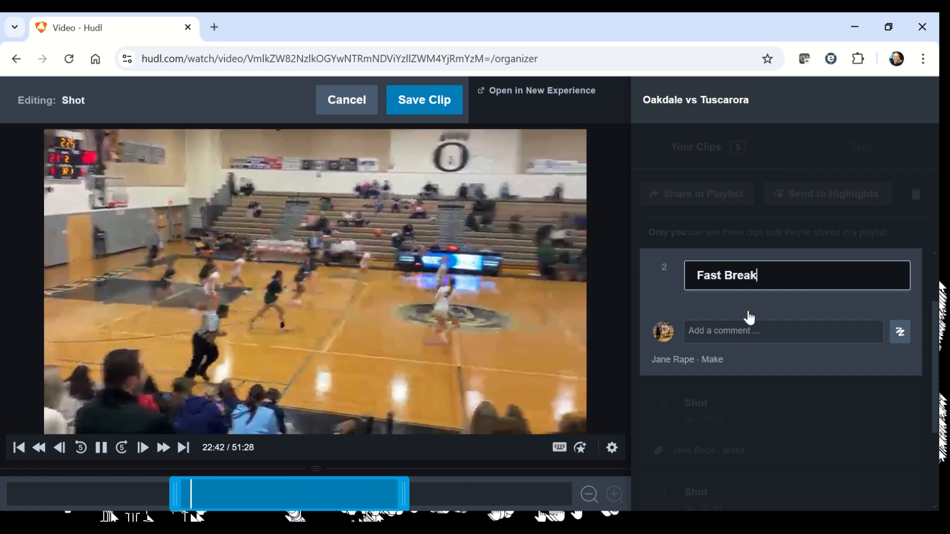
key(Return)
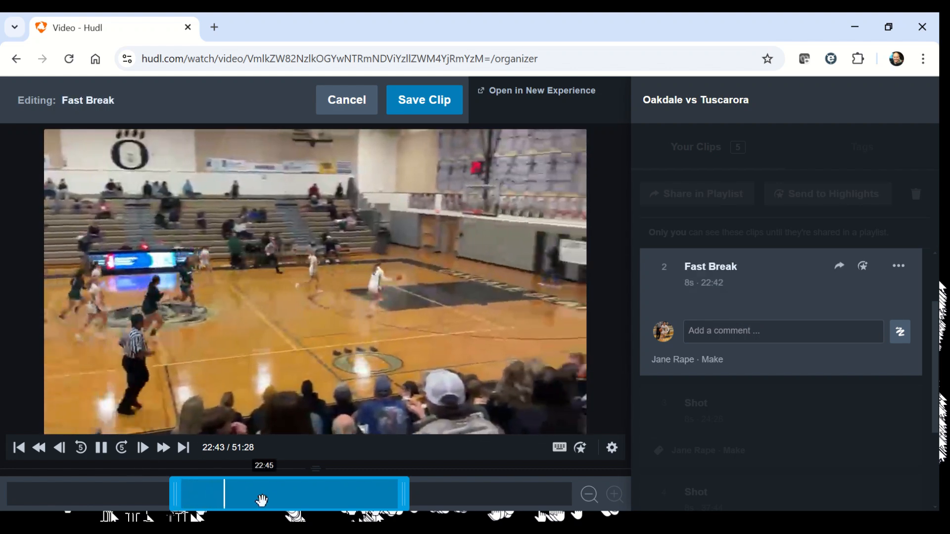
Step: Trim the Fast Break clip to run from 22:39 to about 22:47, playing it back between adjustments, and save it
drag(175, 496, 172, 497)
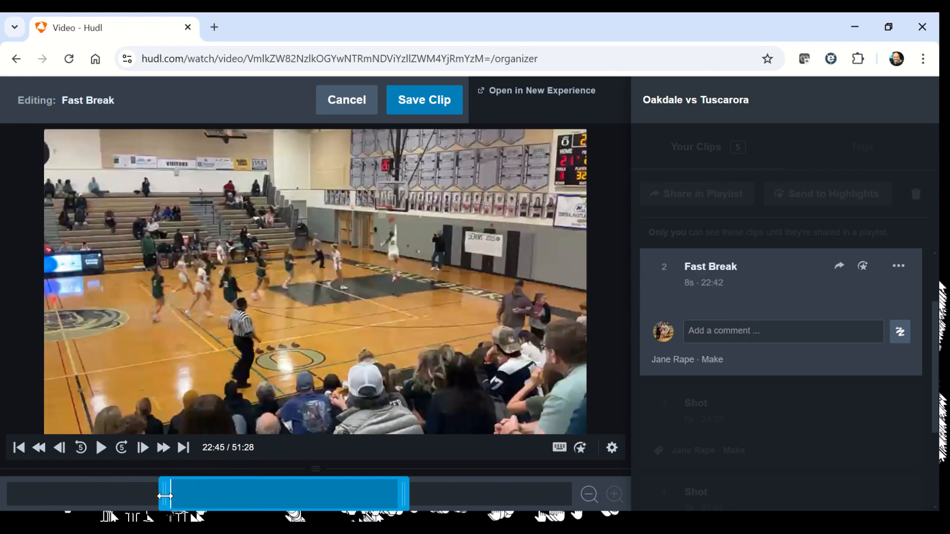
click(138, 496)
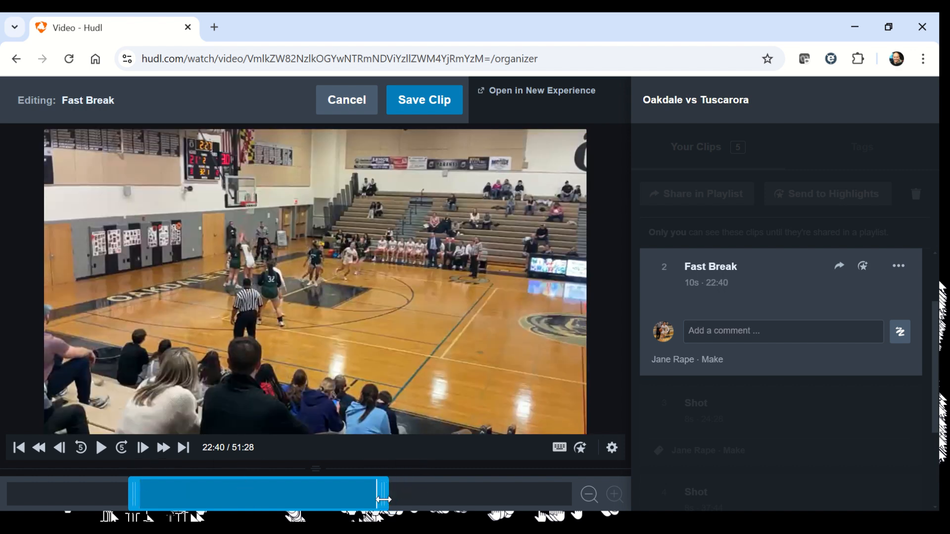
drag(381, 500, 379, 500)
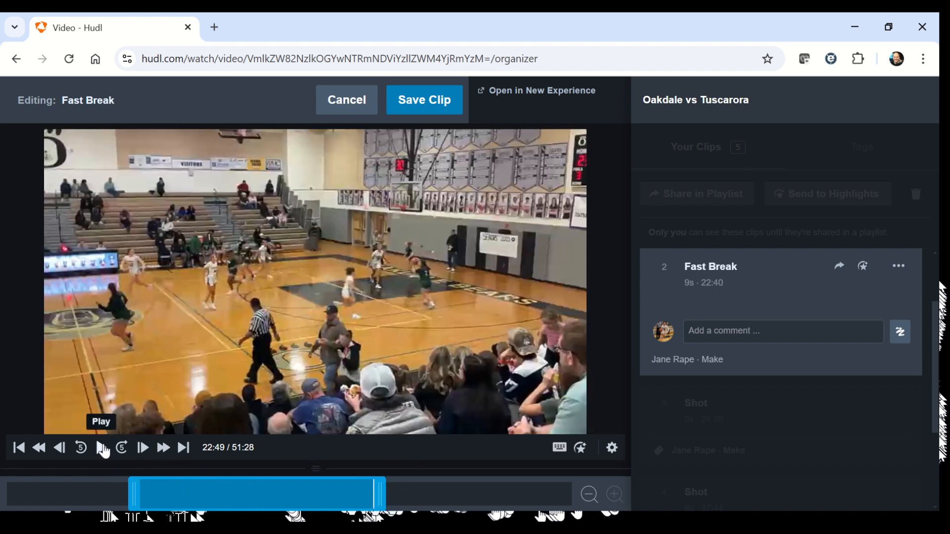
click(102, 448)
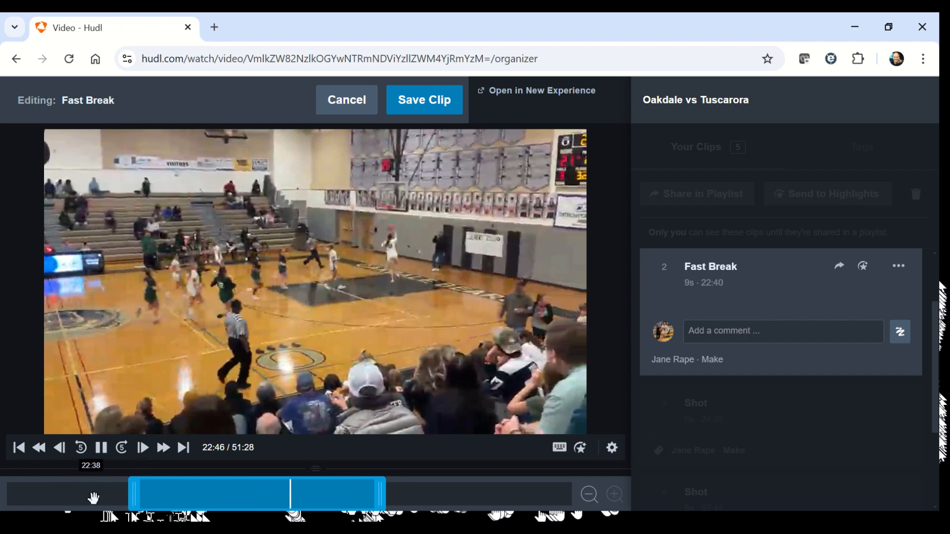
drag(131, 505, 95, 504)
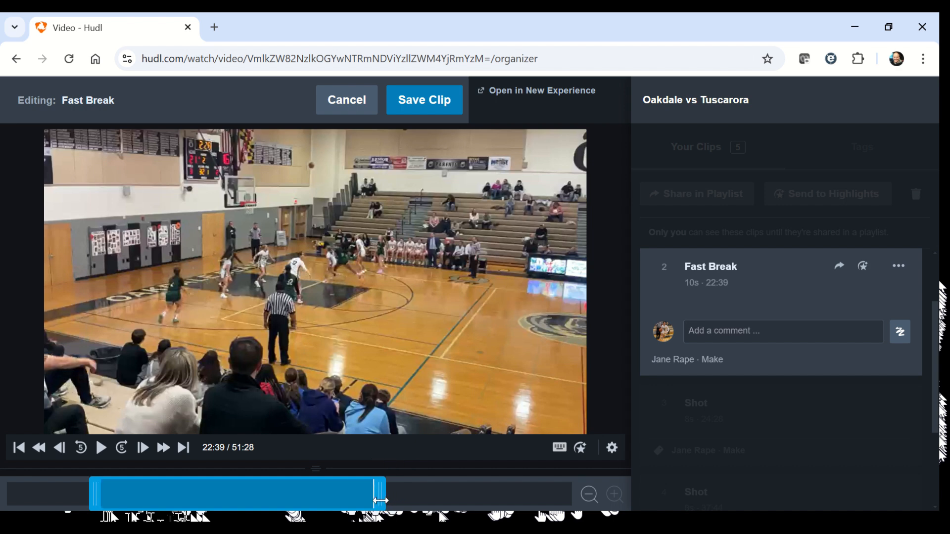
drag(373, 501, 362, 508)
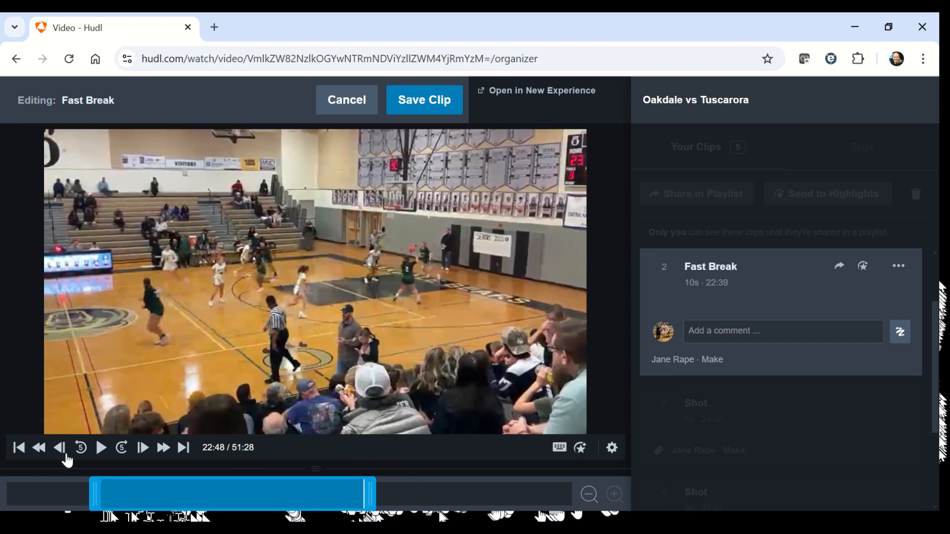
click(99, 451)
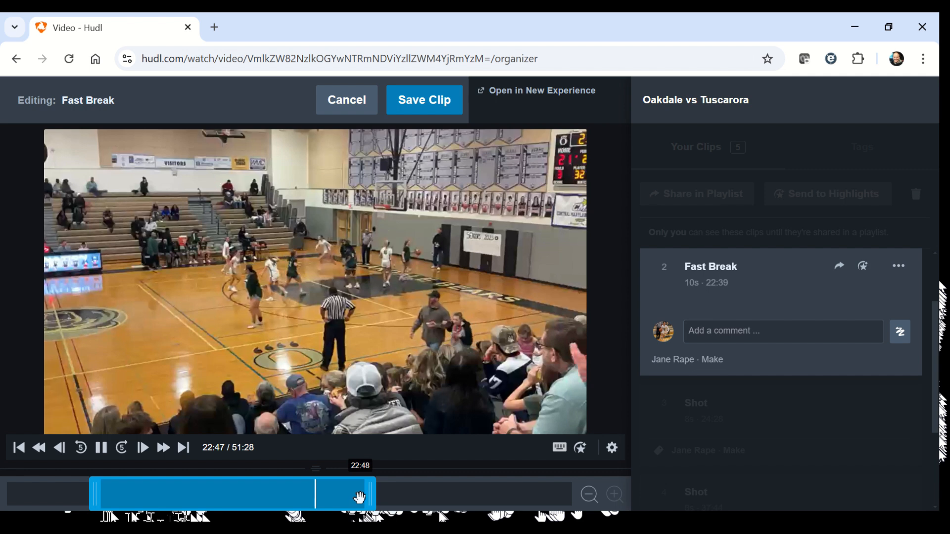
drag(370, 498, 342, 498)
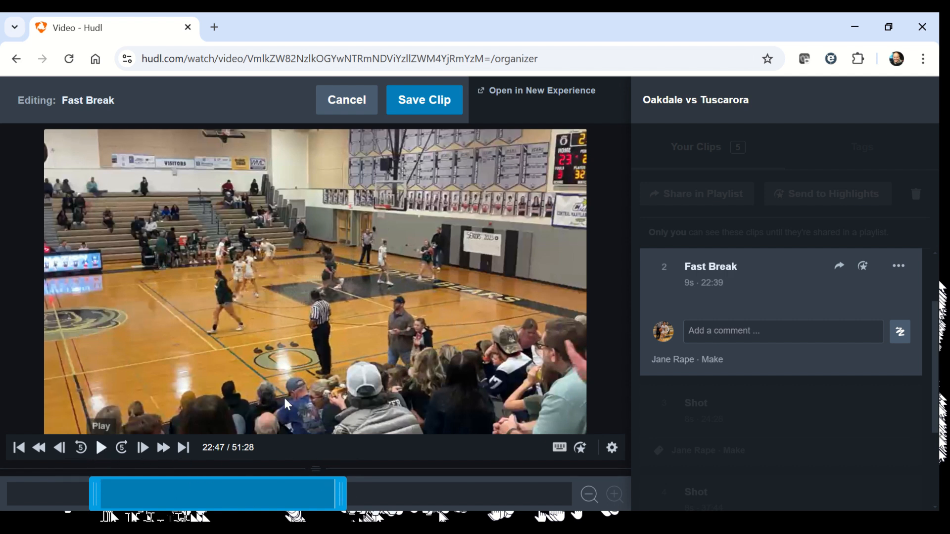
click(432, 111)
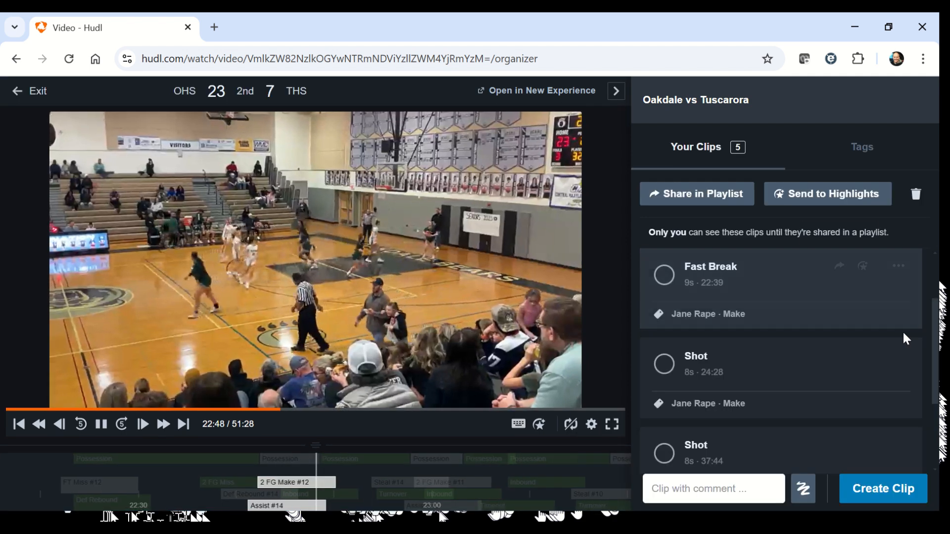
Step: Reorder Your Clips so that the Fast Break clip comes first, ahead of the layup clip
scroll(792, 354, up, 2)
scroll(786, 358, down, 4)
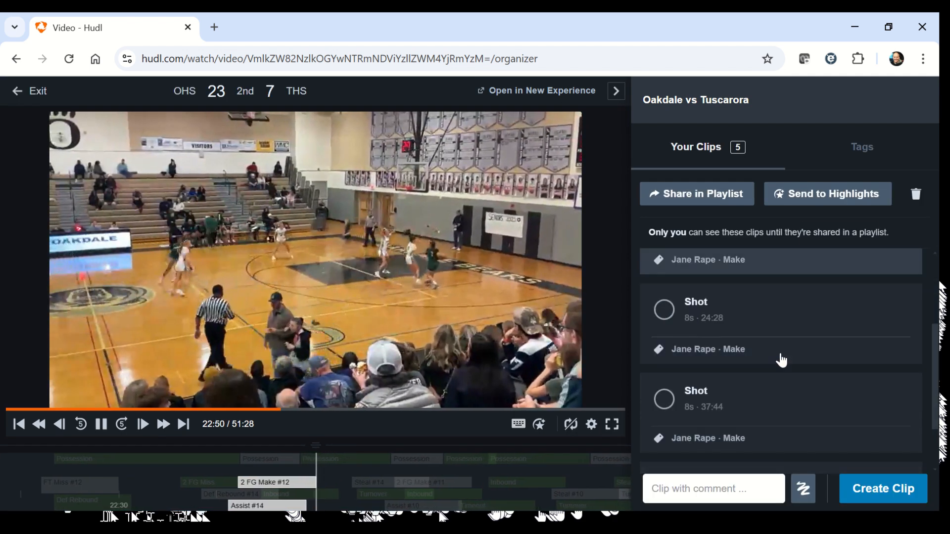
scroll(778, 360, up, 4)
scroll(777, 362, down, 4)
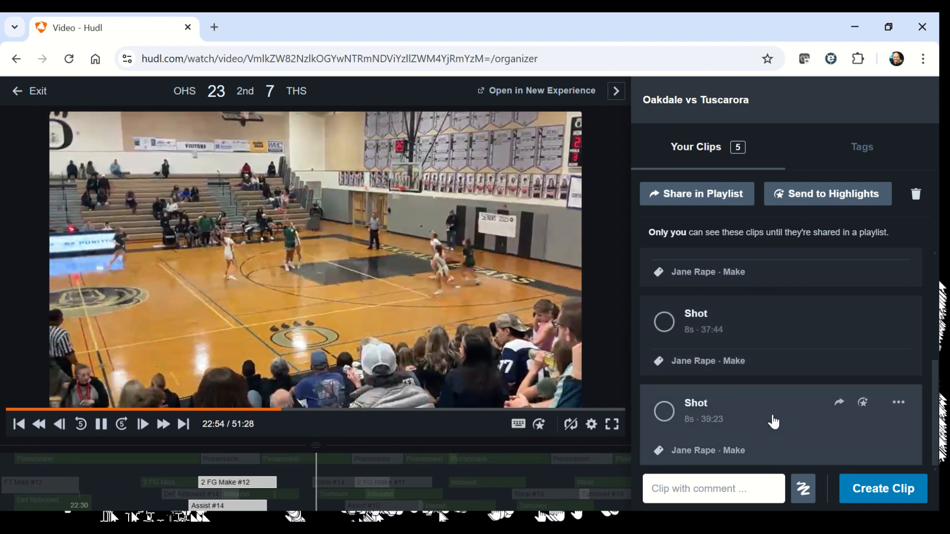
scroll(752, 376, down, 2)
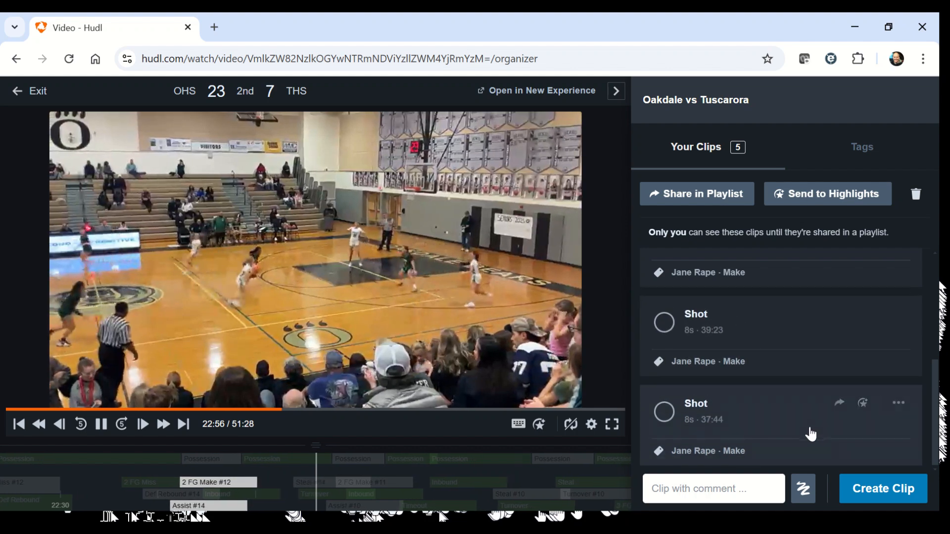
scroll(784, 433, up, 5)
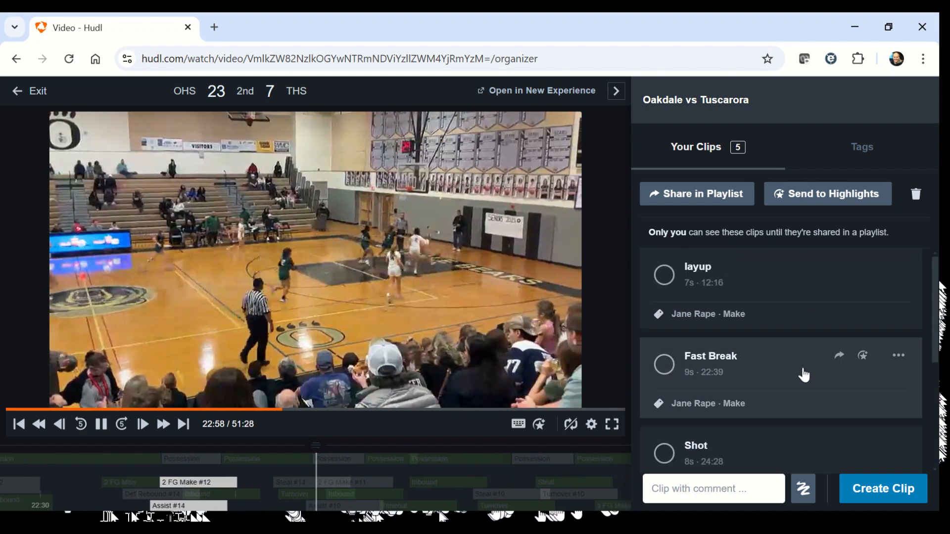
drag(776, 388, 814, 314)
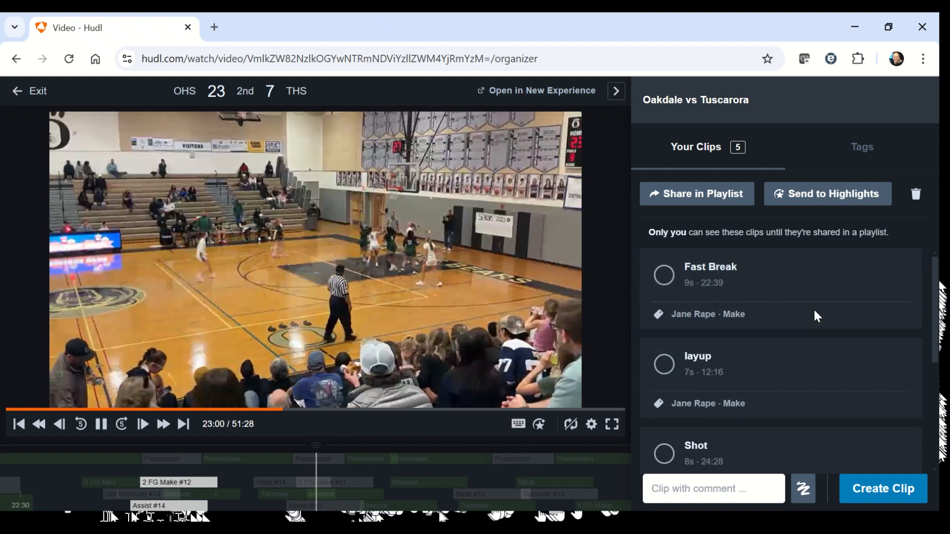
Step: Look through the reordered clip list and send all the clips to the athlete's highlights
scroll(802, 408, down, 2)
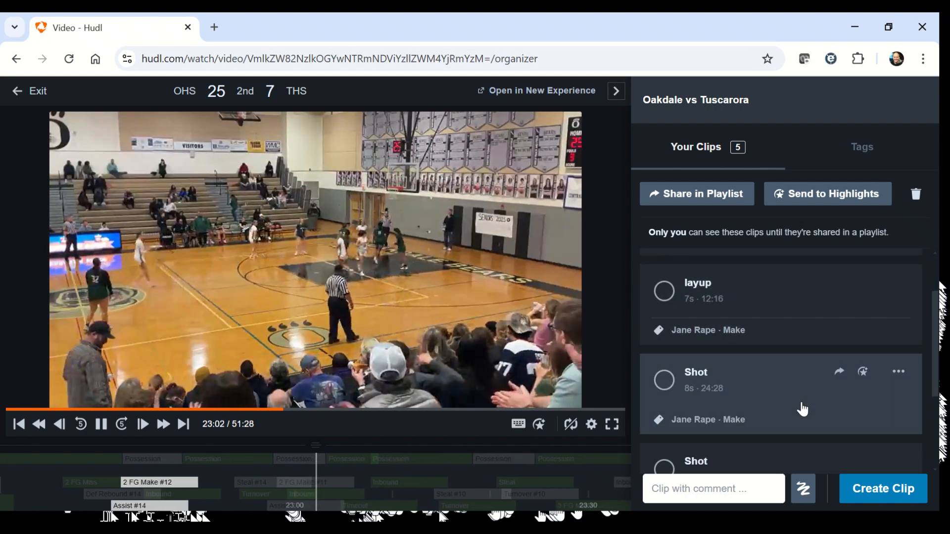
scroll(801, 414, down, 3)
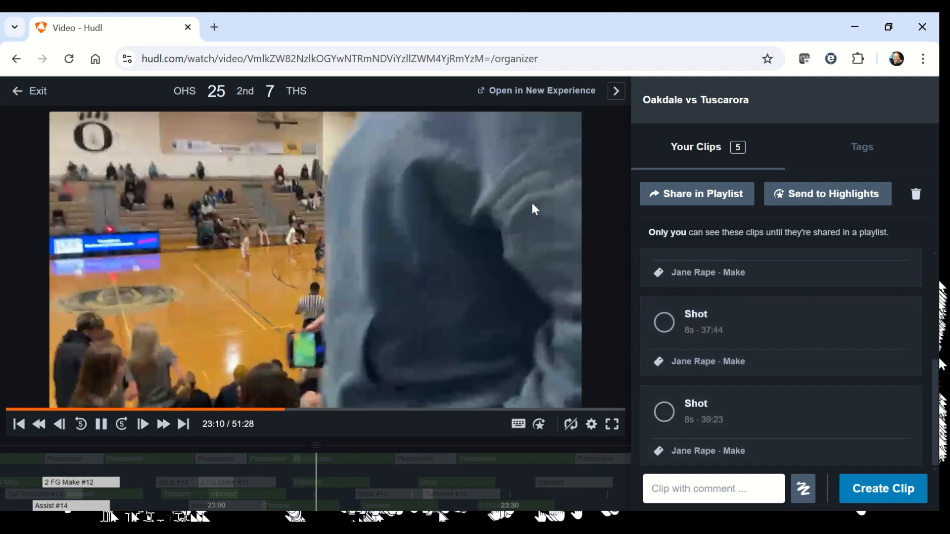
scroll(812, 357, up, 3)
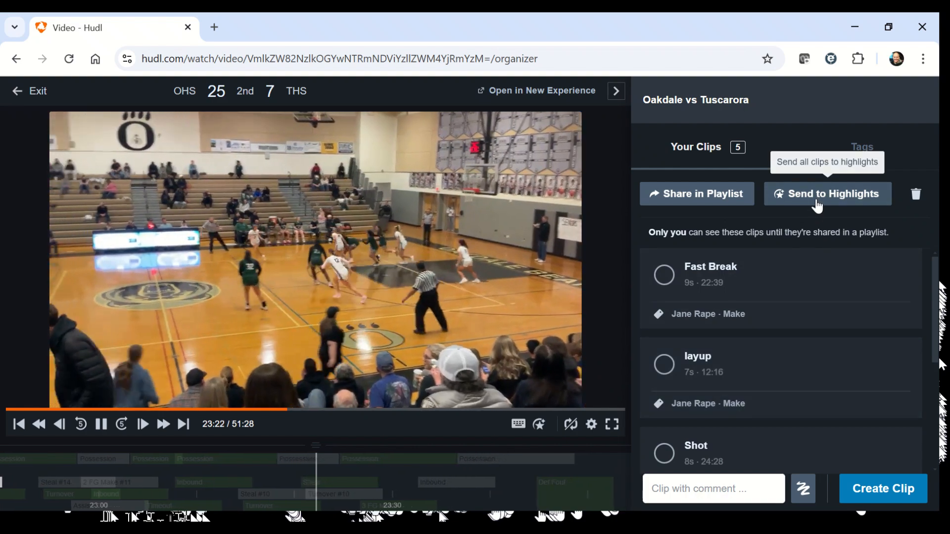
click(816, 204)
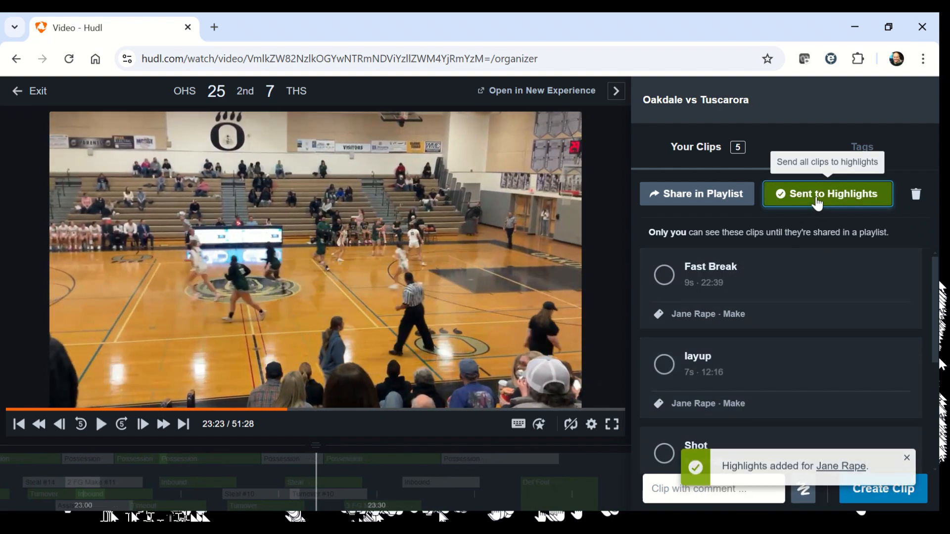